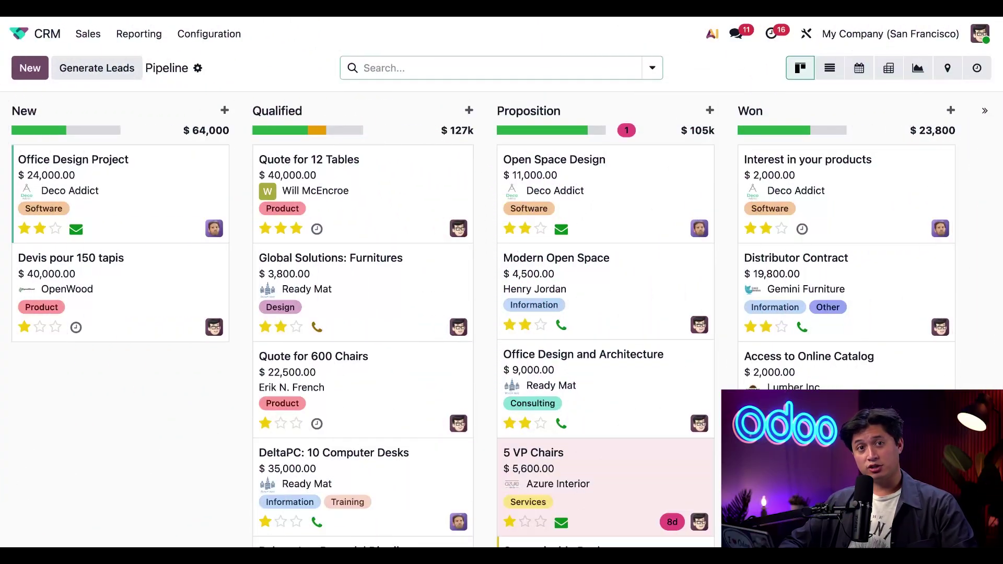
Open the Quote for 12 Tables opportunity and bring its chatter history into view
{"action": "left_click", "coordinate": [375, 211]}
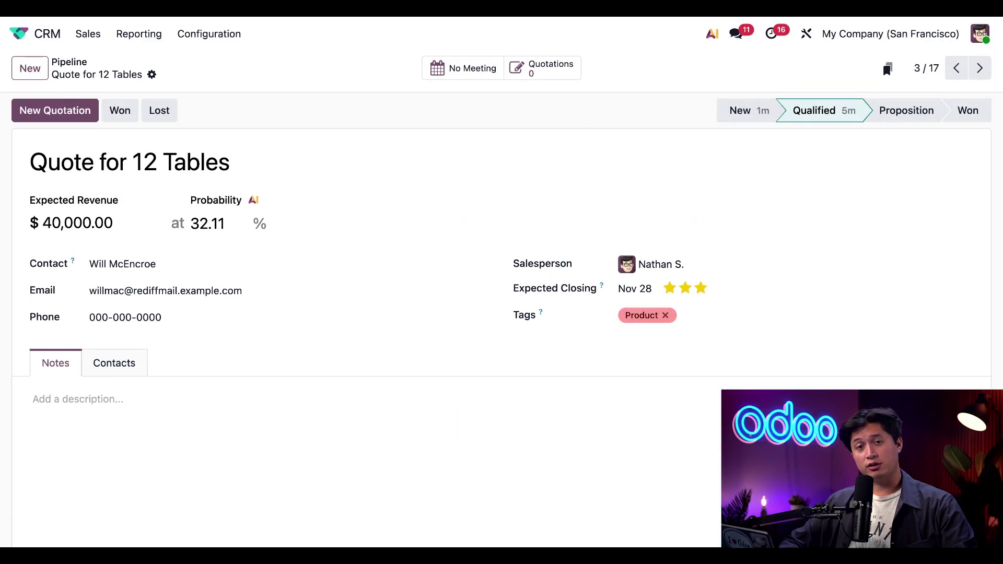
{"action": "scroll", "coordinate": [405, 370], "scroll_direction": "down", "scroll_amount": 5}
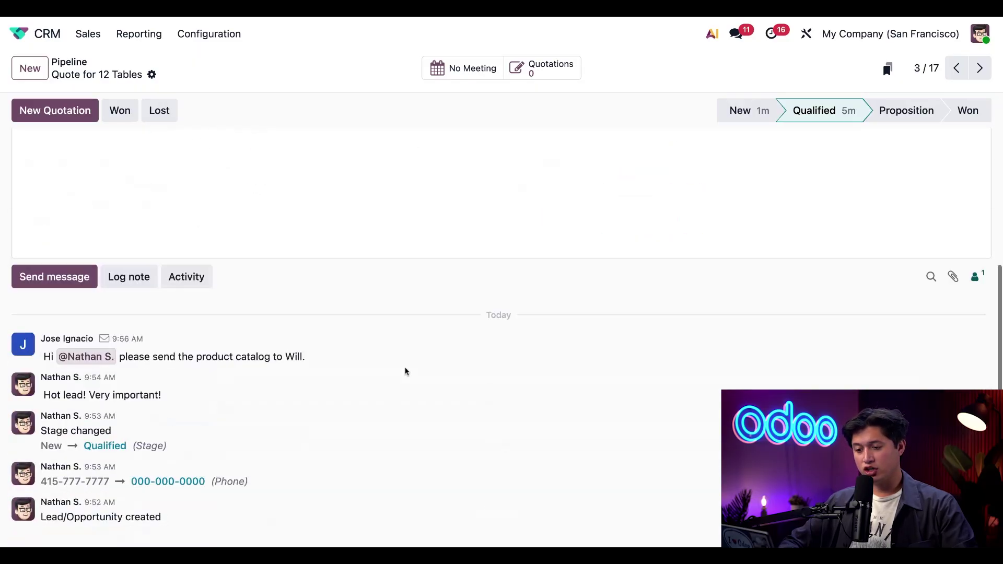
{"action": "scroll", "coordinate": [406, 369], "scroll_direction": "down", "scroll_amount": 1}
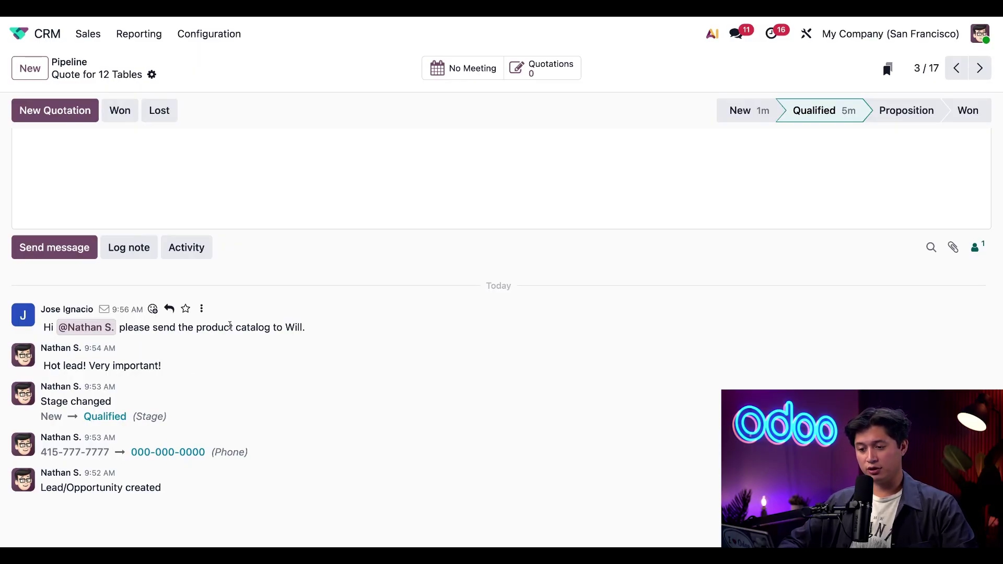
{"action": "mouse_move", "coordinate": [235, 322]}
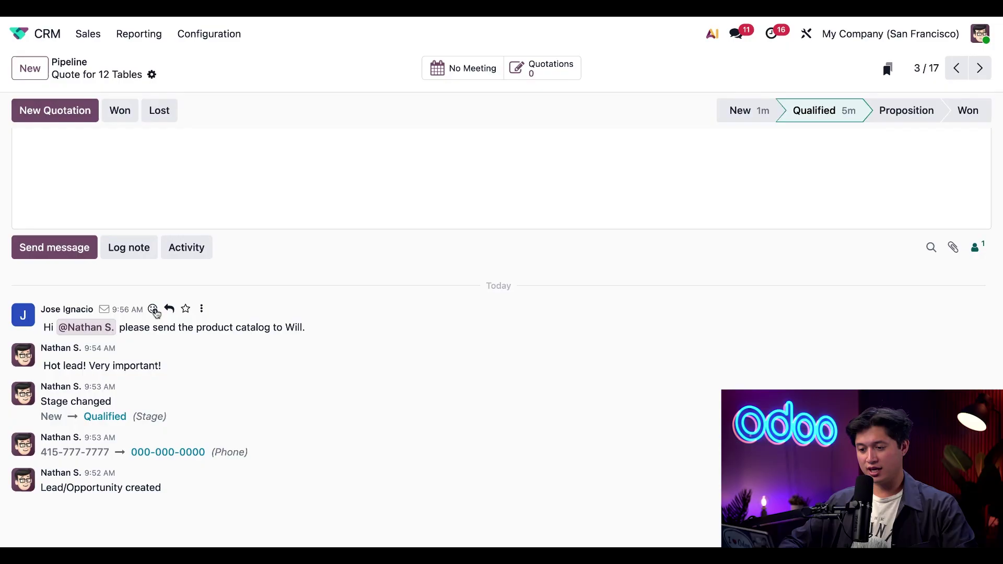
Add a 👍 reaction to Jose's catalog request and star the 'Hot lead! Very important!' note
{"action": "left_click", "coordinate": [154, 310]}
{"action": "left_click", "coordinate": [79, 278]}
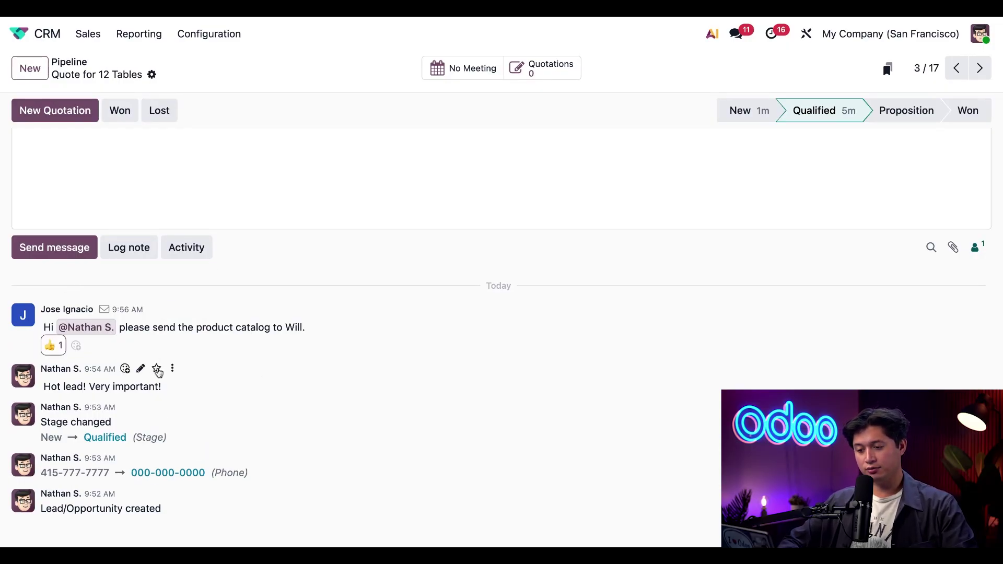
{"action": "left_click", "coordinate": [158, 369]}
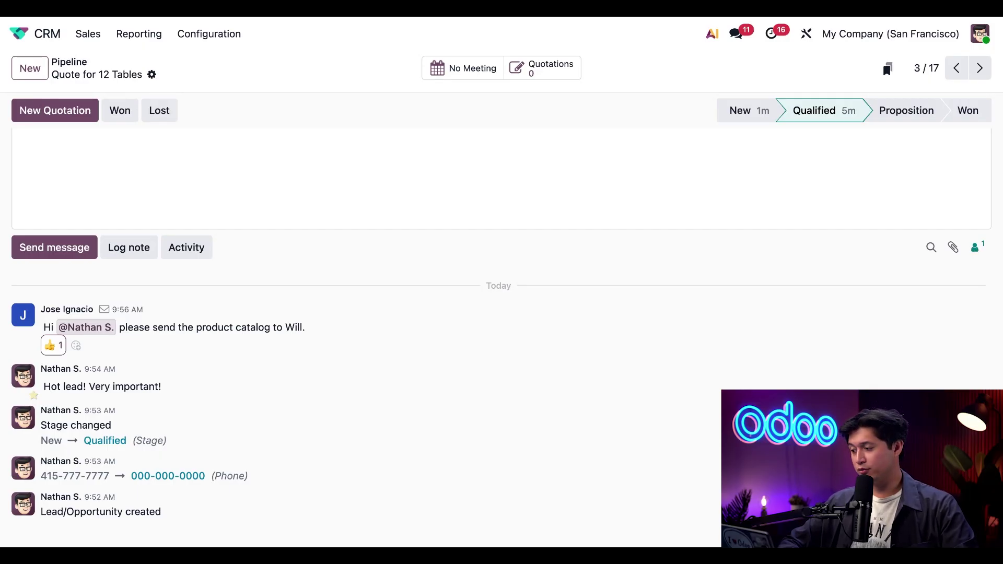
Add Jose Ignacio as a follower, then verify the followers list shows two people
{"action": "left_click", "coordinate": [975, 247]}
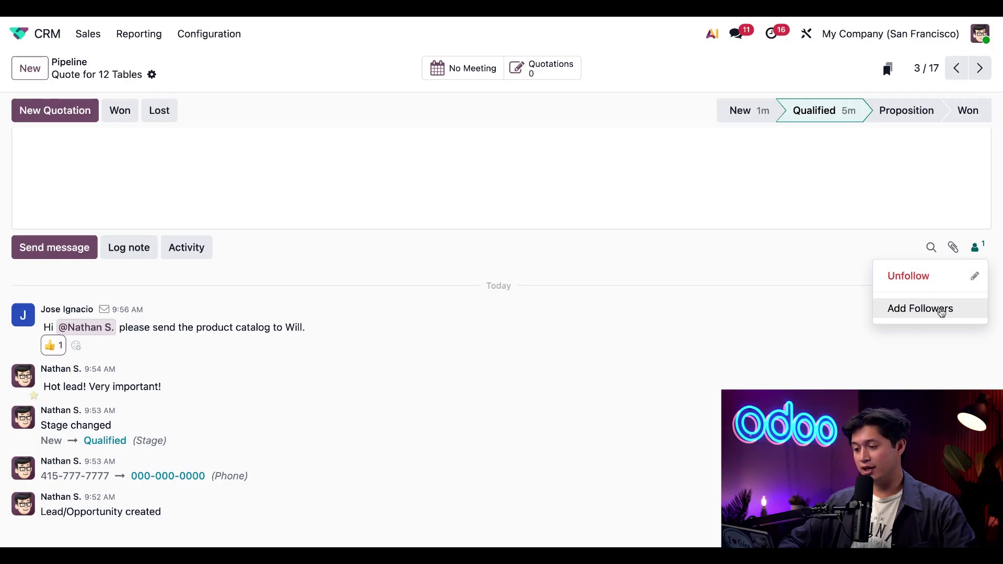
{"action": "left_click", "coordinate": [920, 308]}
{"action": "type", "text": "jose"}
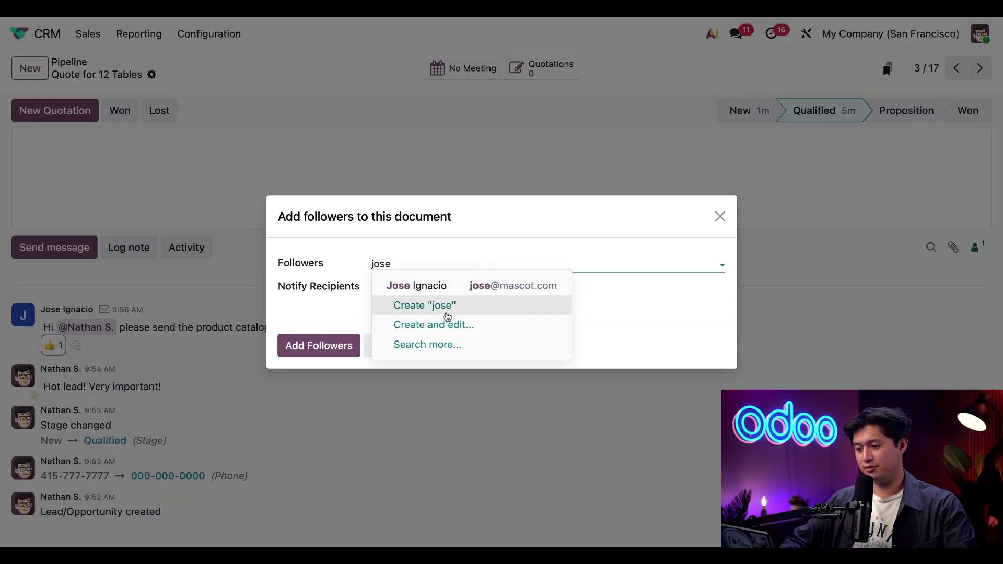
{"action": "left_click", "coordinate": [416, 285]}
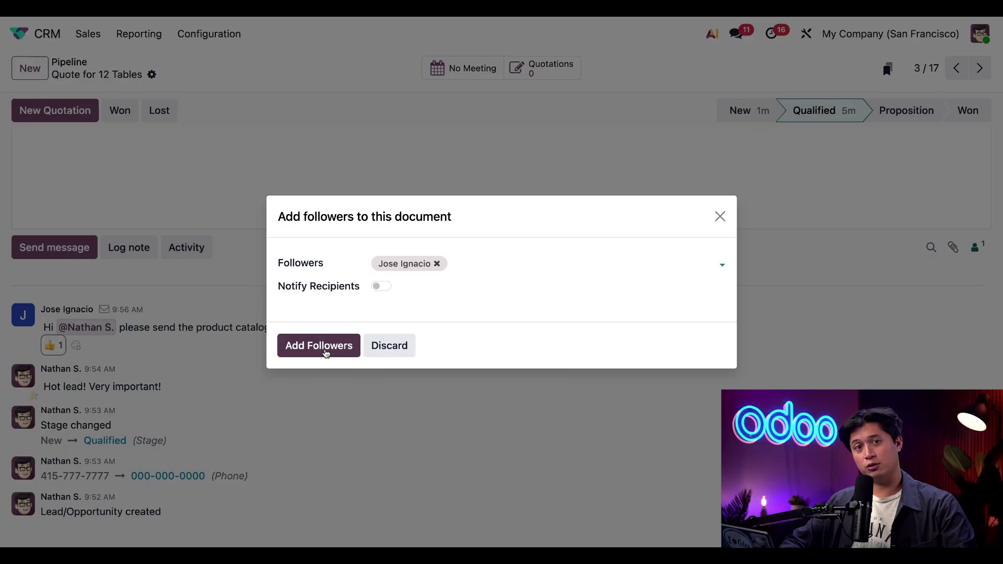
{"action": "left_click", "coordinate": [319, 346]}
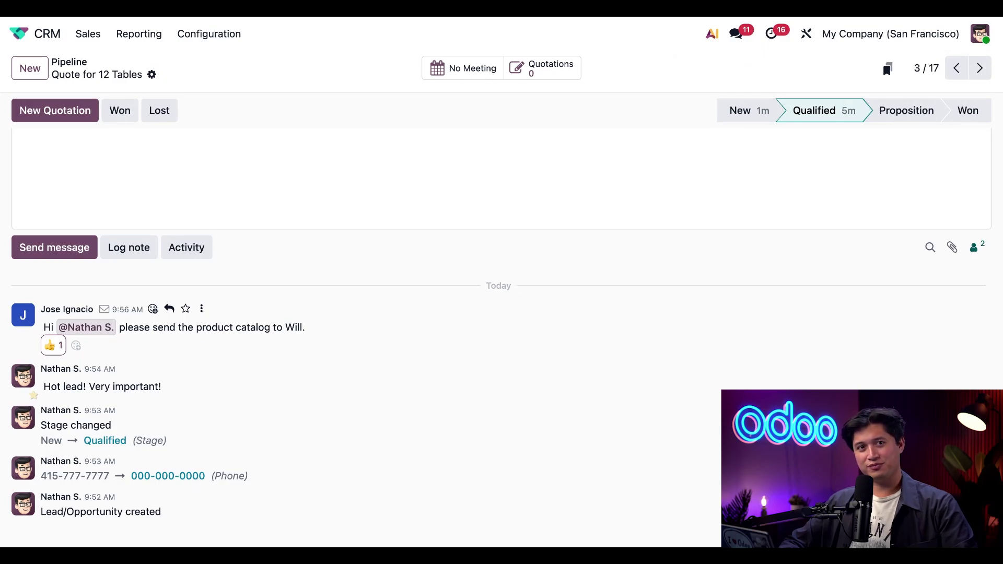
{"action": "left_click", "coordinate": [976, 249]}
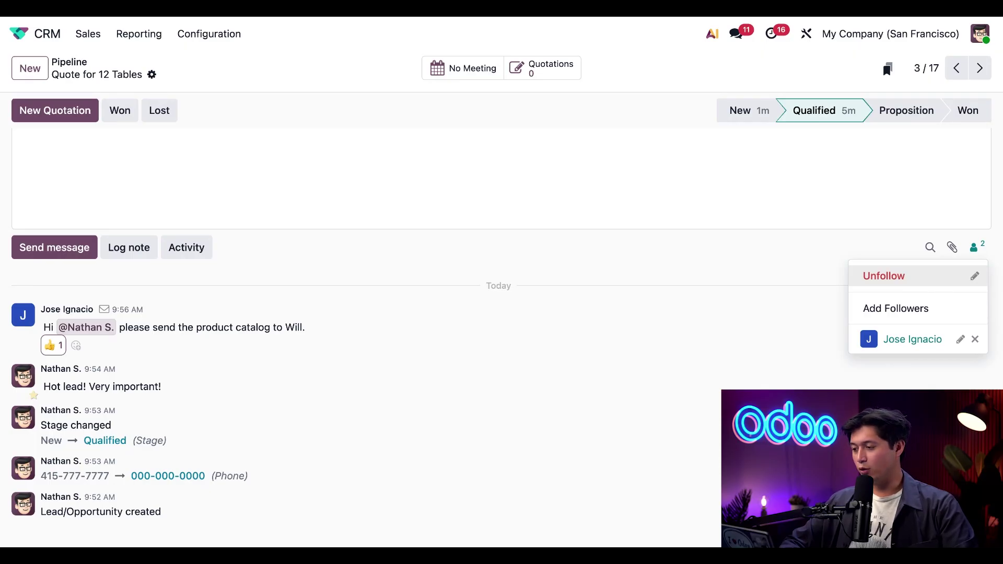
{"action": "left_click", "coordinate": [804, 218]}
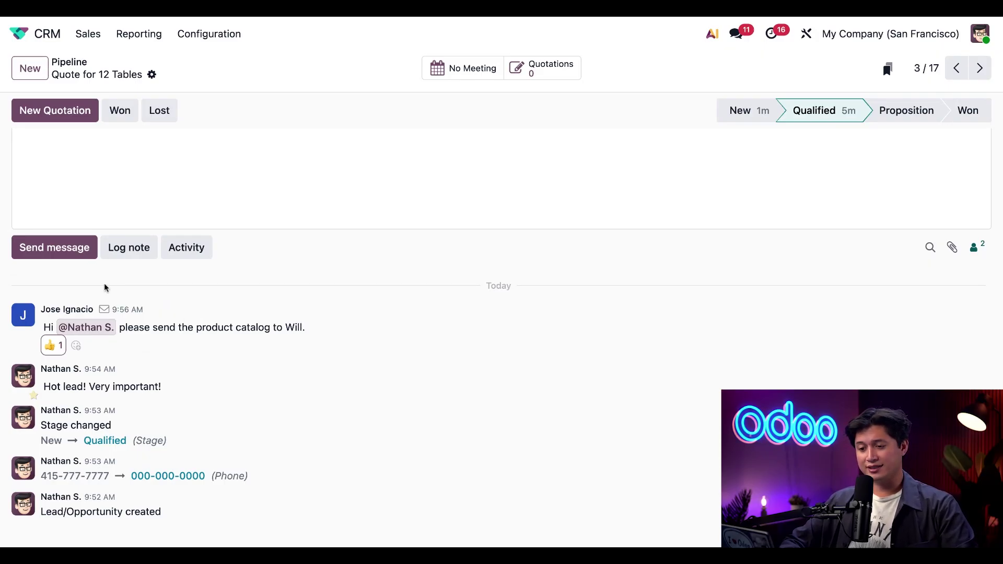
{"action": "left_click", "coordinate": [68, 251]}
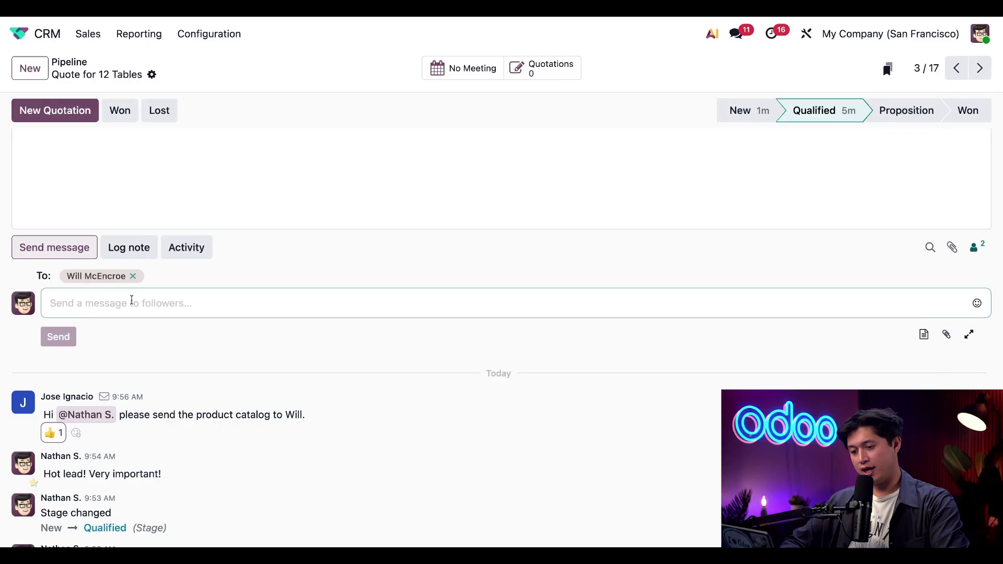
{"action": "type", "text": "Hi, Will! Here's the Stealthy Wood product catalog."}
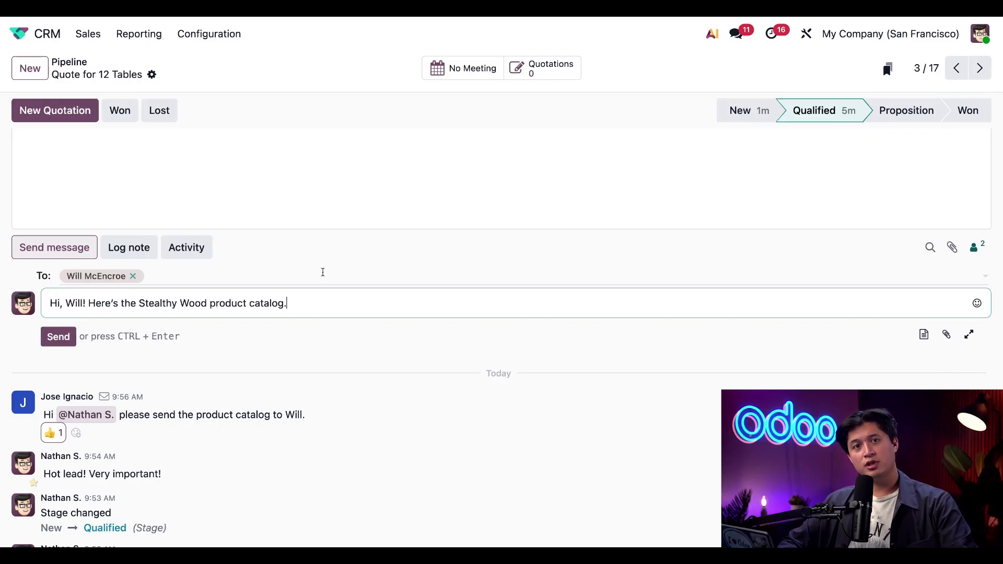
{"action": "left_click", "coordinate": [946, 336]}
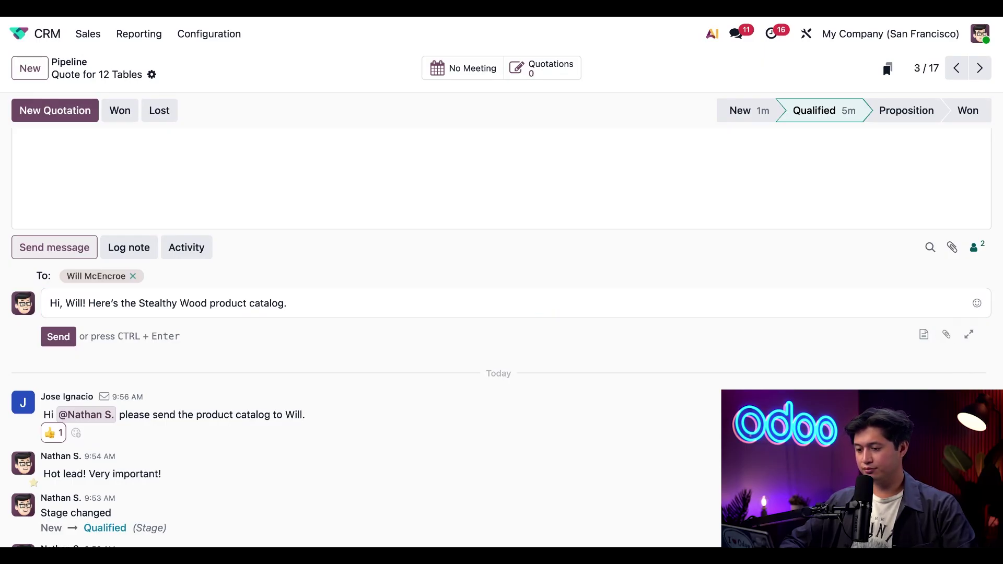
{"action": "key", "text": "ctrl+Return"}
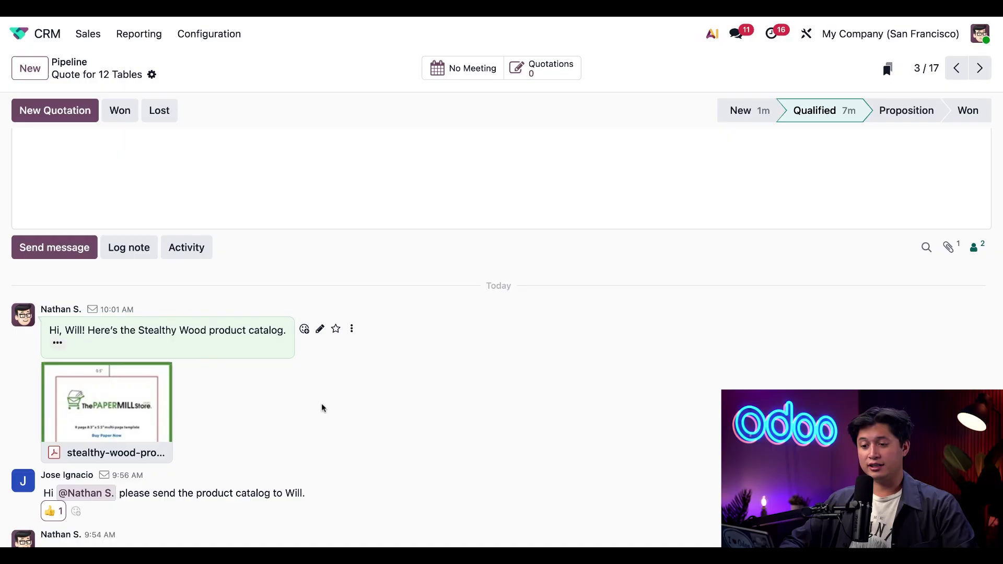
{"action": "left_click", "coordinate": [129, 250]}
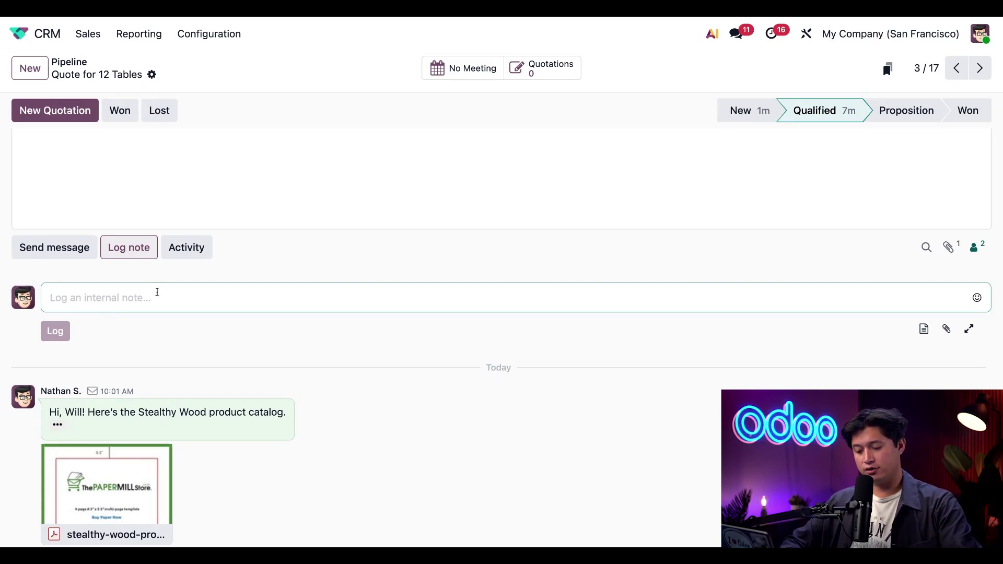
{"action": "type", "text": "@jose"}
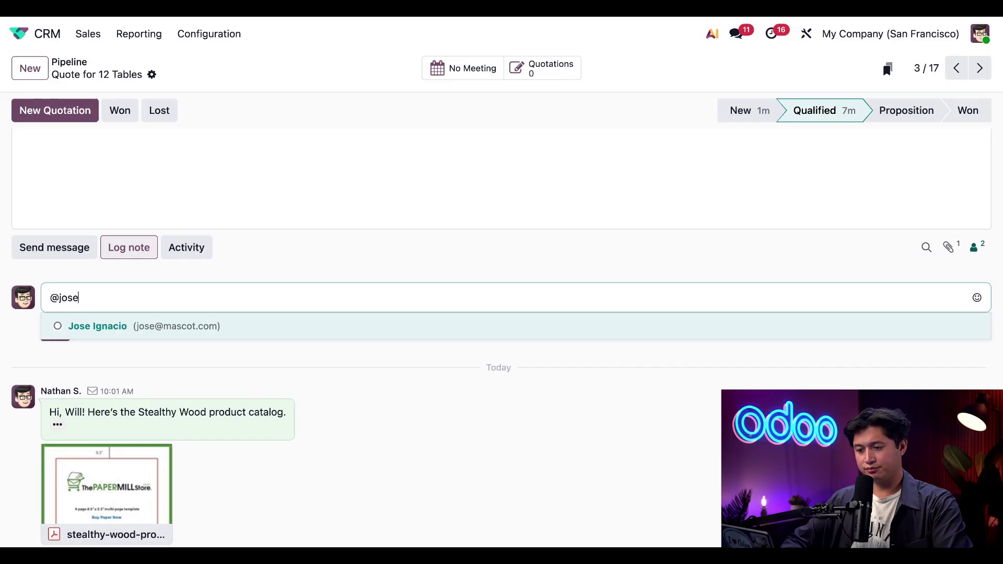
{"action": "left_click", "coordinate": [158, 326]}
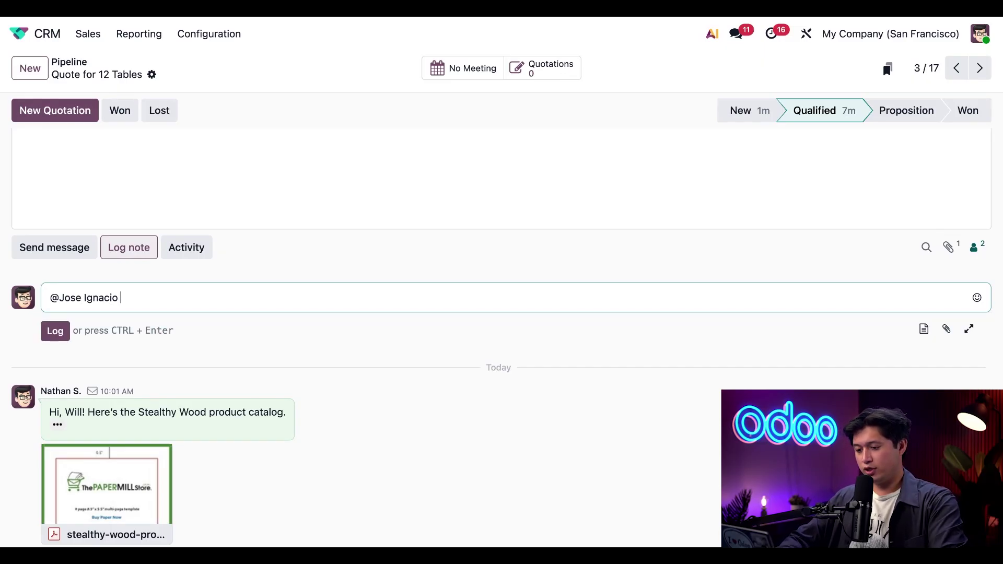
{"action": "type", "text": "Will preferee"}
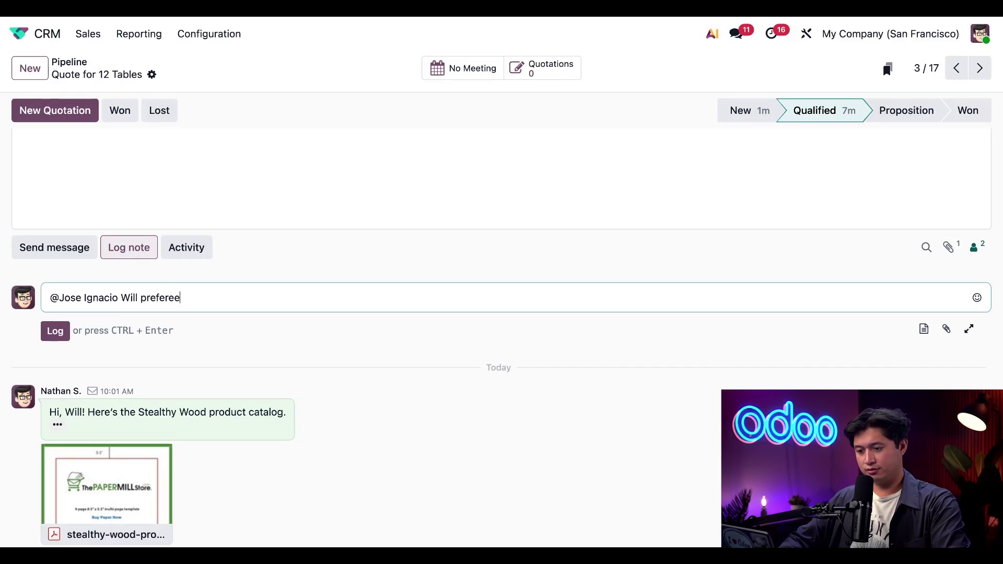
{"action": "type", "text": " ema"}
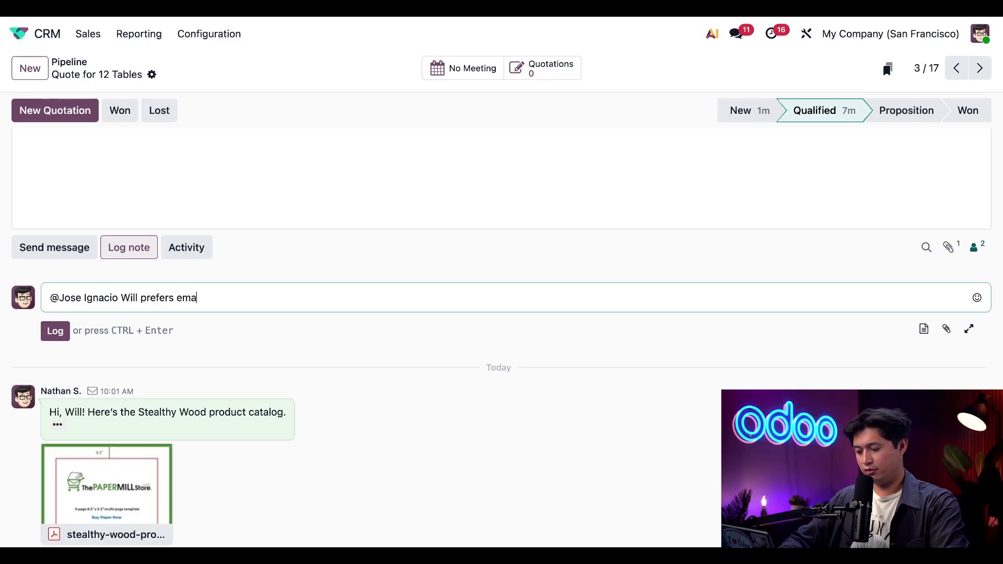
{"action": "type", "text": "il over phone "}
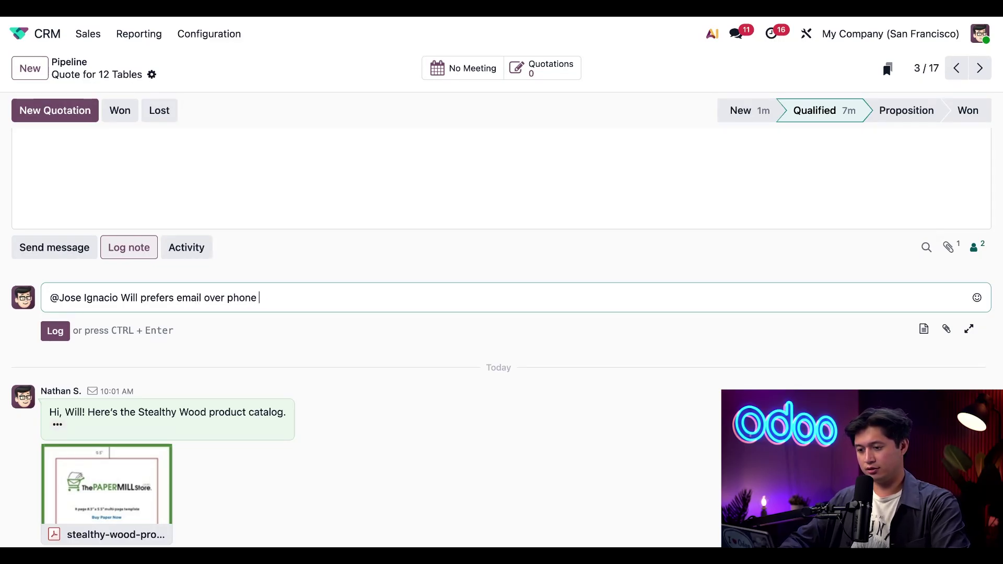
{"action": "type", "text": "!"}
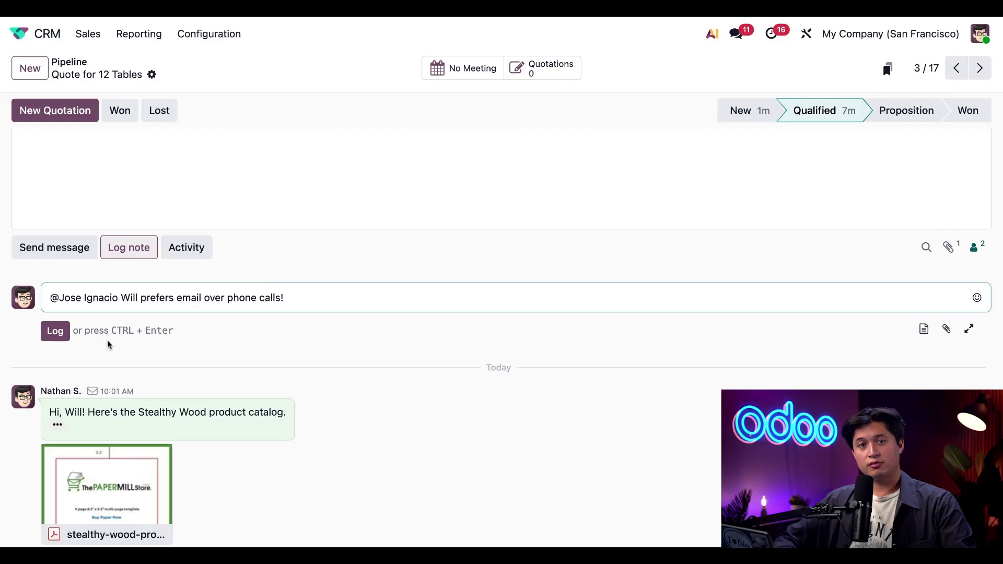
{"action": "left_click", "coordinate": [55, 330]}
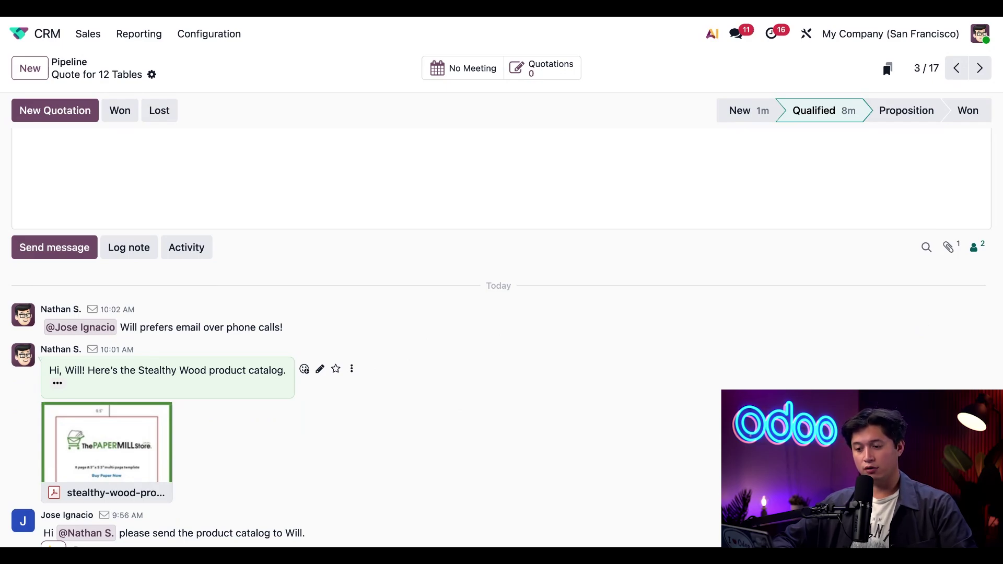
{"action": "mouse_move", "coordinate": [157, 317]}
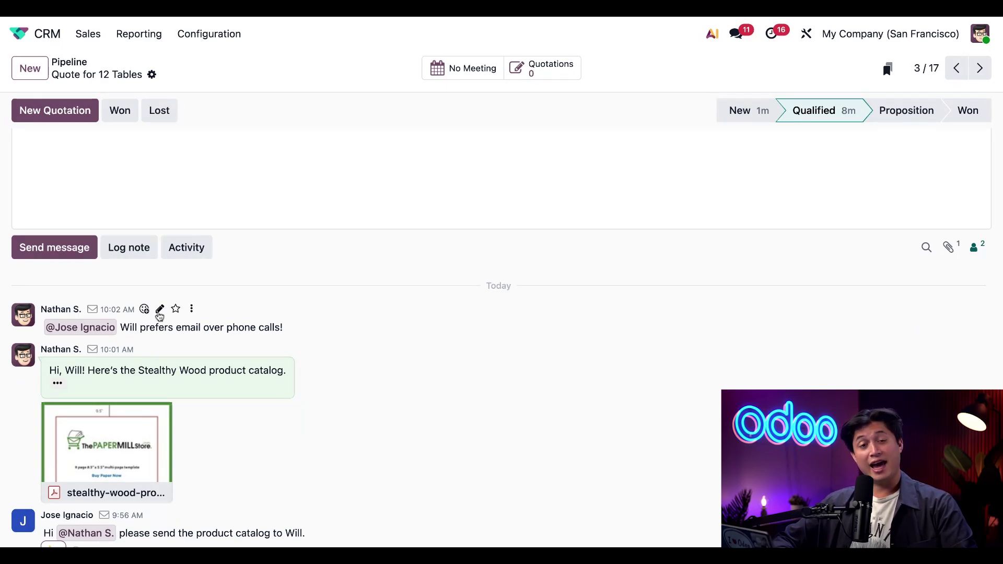
{"action": "left_click", "coordinate": [192, 309]}
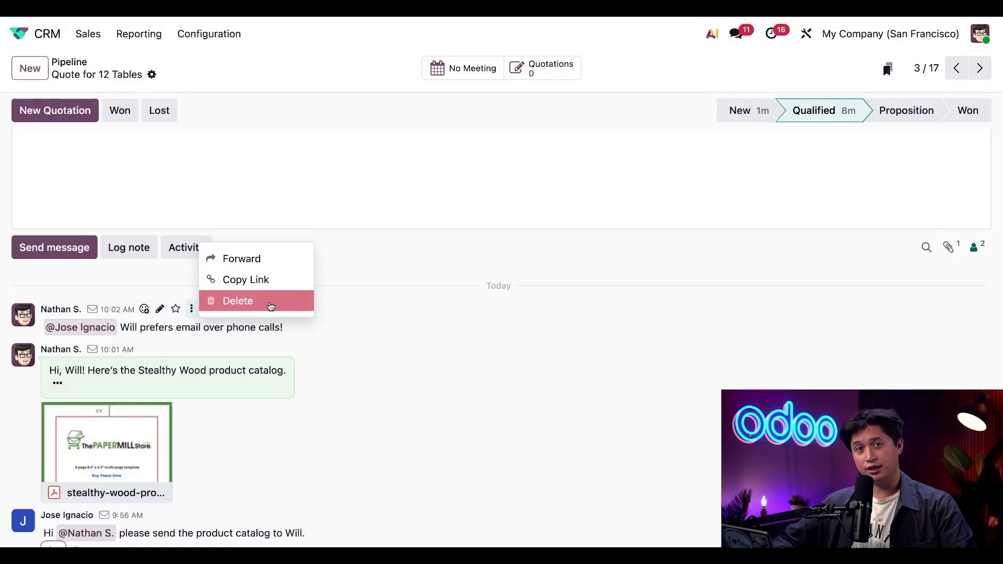
{"action": "left_click", "coordinate": [393, 338]}
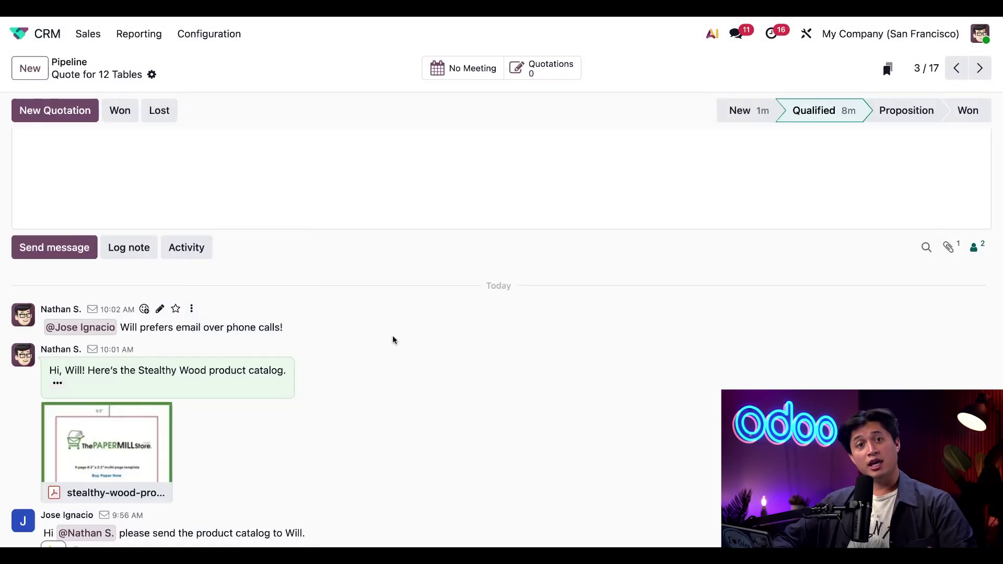